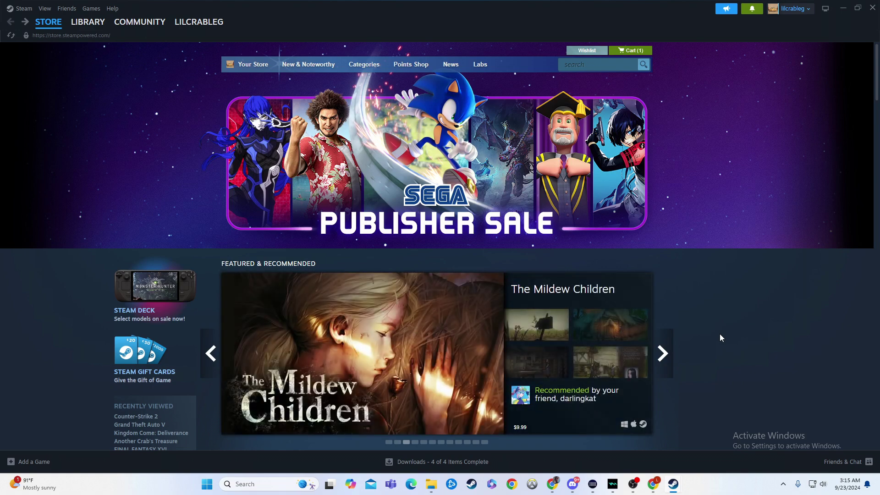
- Open Steam Support from the Help menu and go to the My Account help topics
left_click(112, 8)
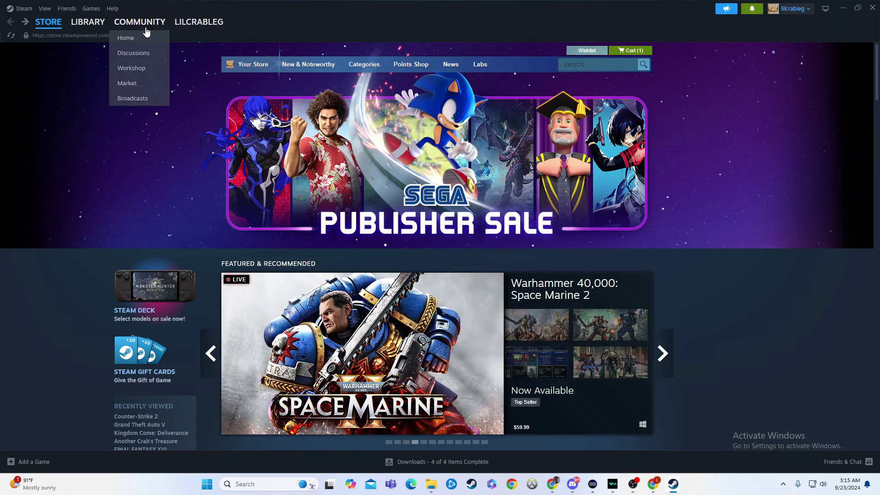
left_click(145, 28)
scroll(636, 285, "down", 3)
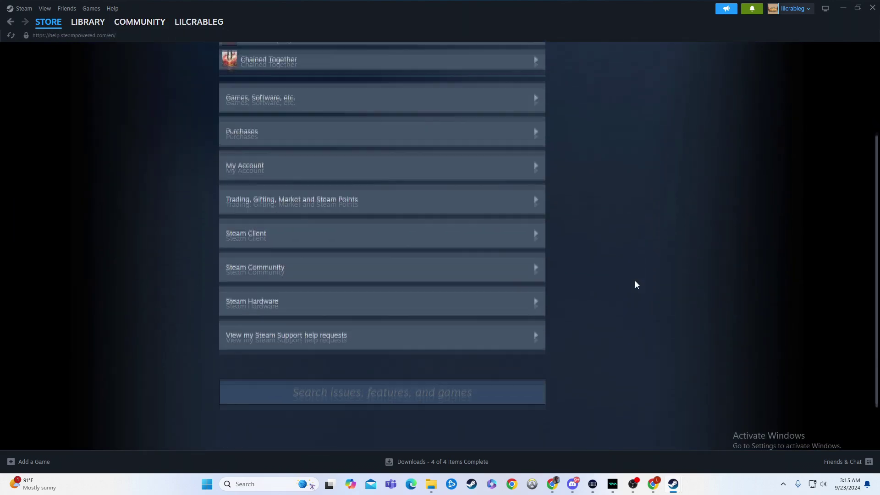
left_click(312, 167)
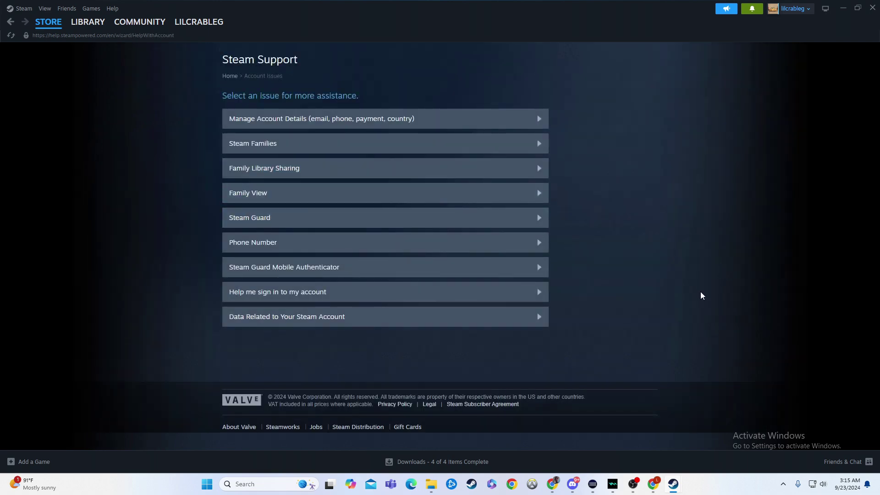
- Open the 'Data Related to Your Steam Account' page to list categories like Recent Login History
left_click(525, 319)
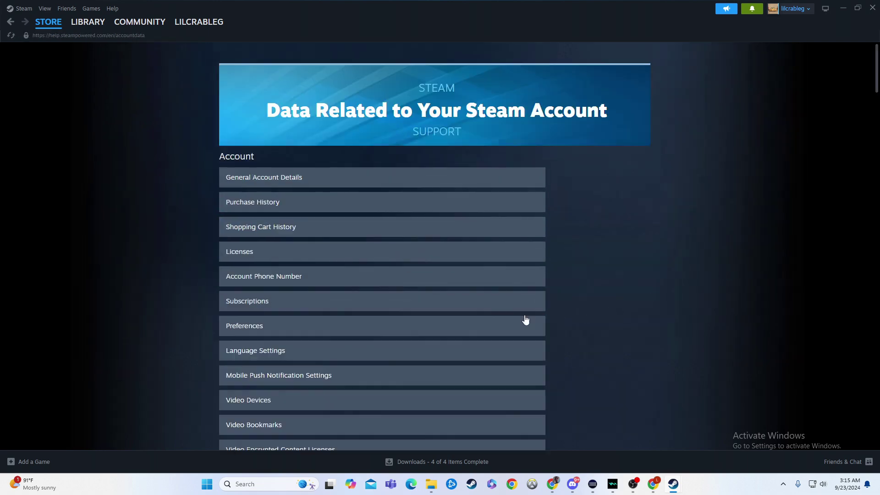
scroll(617, 279, "down", 3)
scroll(612, 279, "down", 1)
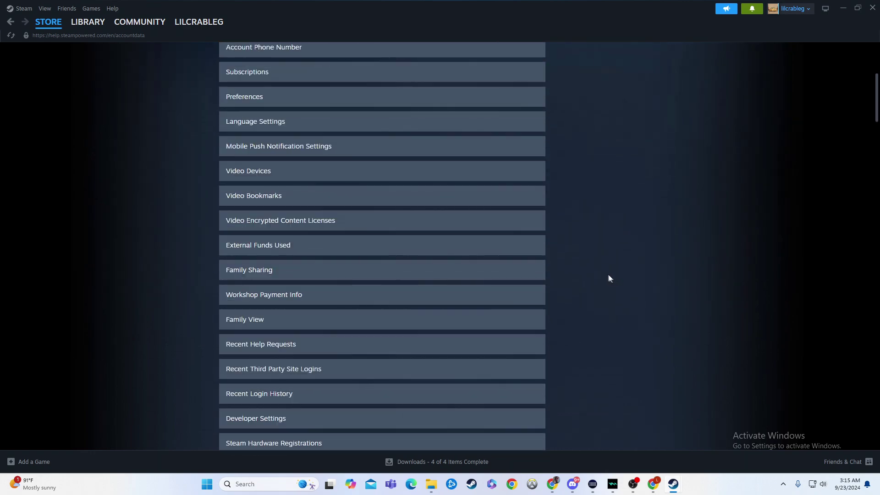
scroll(593, 262, "down", 1)
scroll(527, 243, "down", 1)
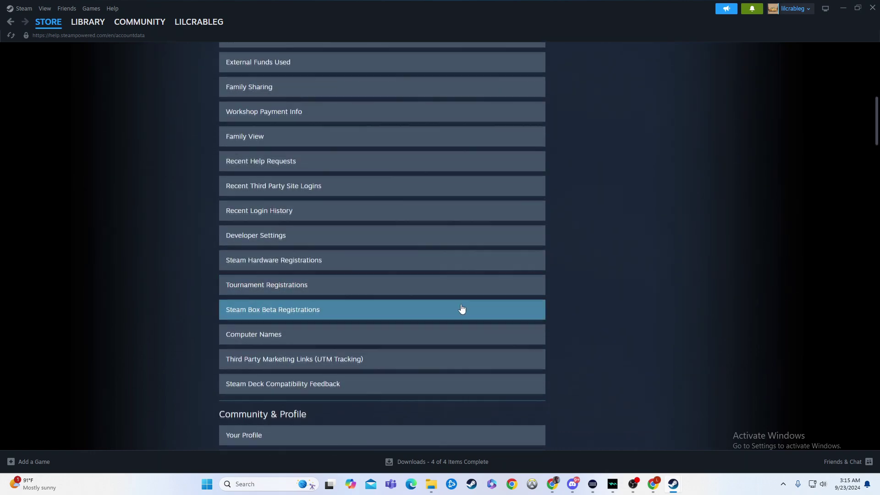
scroll(457, 289, "up", 2)
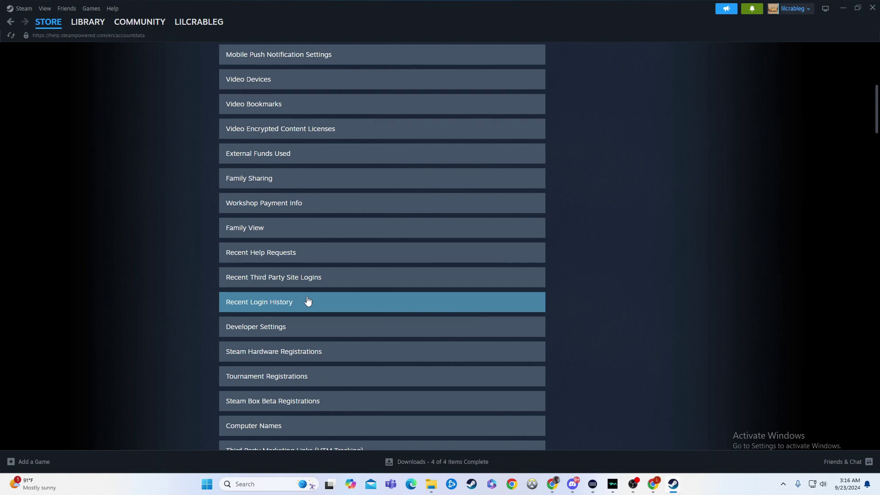
left_click(112, 9)
mouse_move(139, 22)
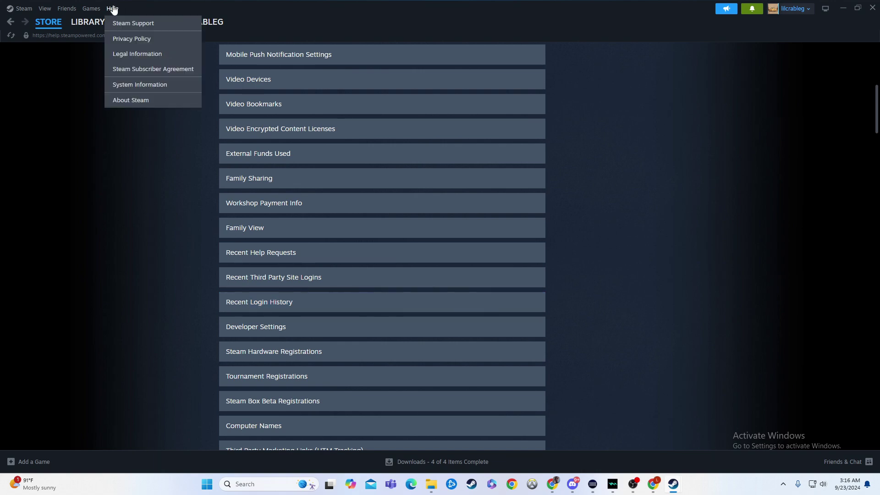
left_click(119, 21)
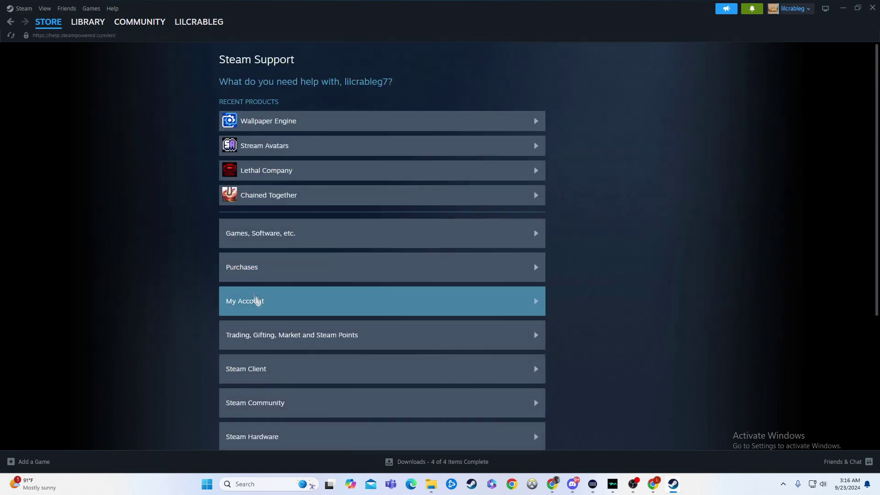
left_click(260, 301)
left_click(358, 320)
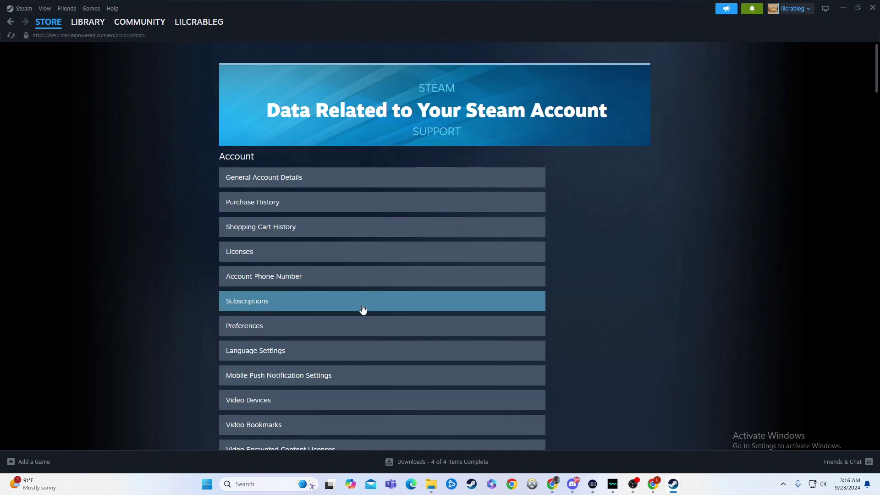
scroll(364, 295, "down", 3)
scroll(343, 313, "down", 1)
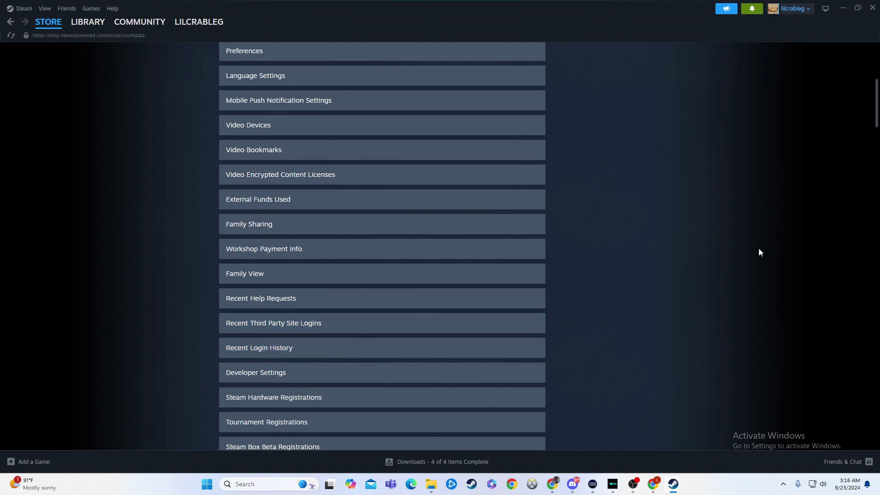